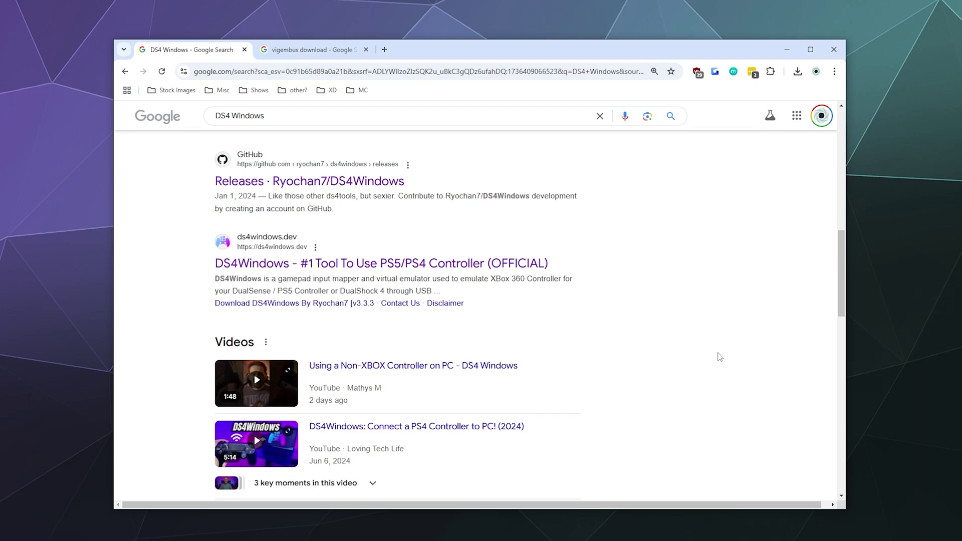
- Open the DS4Windows GitHub releases page from the search results in a new tab
scroll(530, 233, "up", 8)
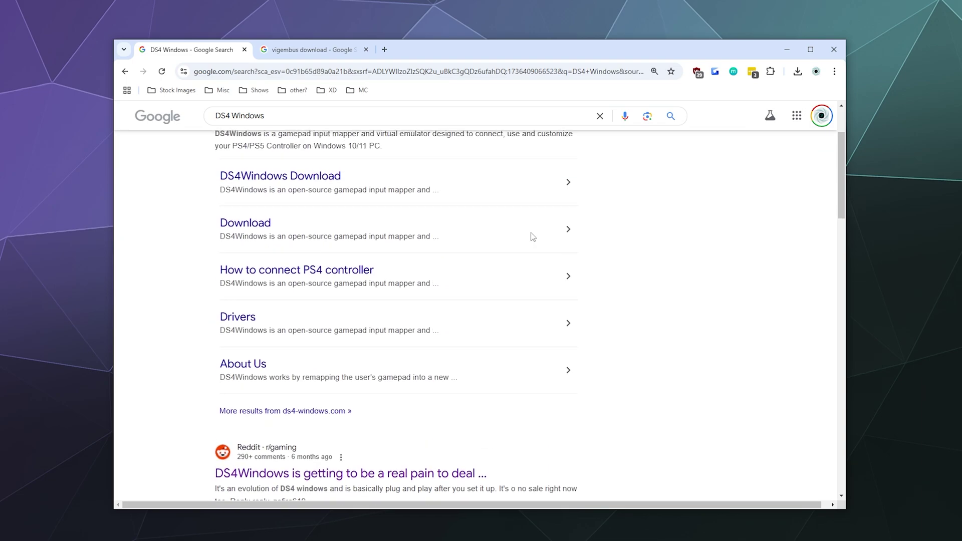
scroll(684, 280, "down", 2)
scroll(683, 278, "down", 2)
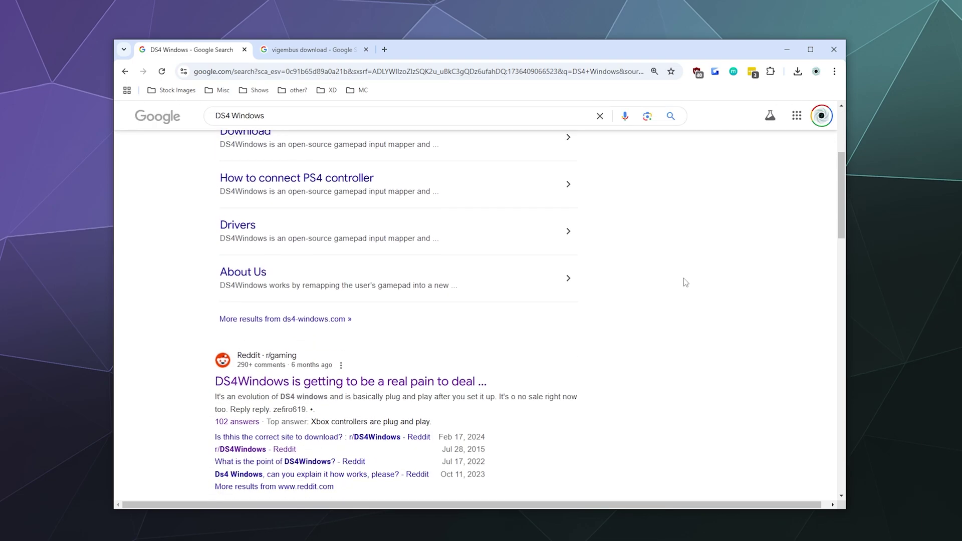
scroll(683, 278, "up", 4)
scroll(683, 278, "down", 10)
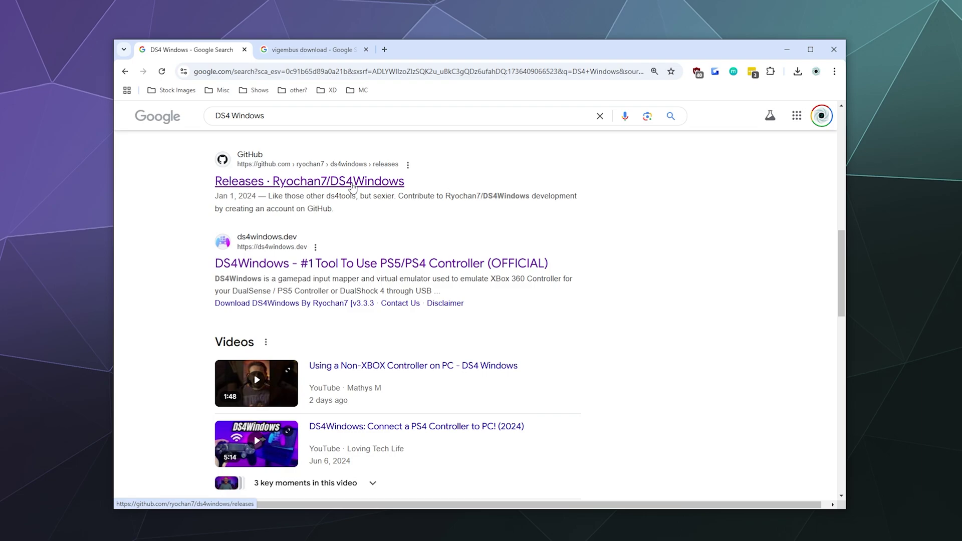
middle_click(352, 186)
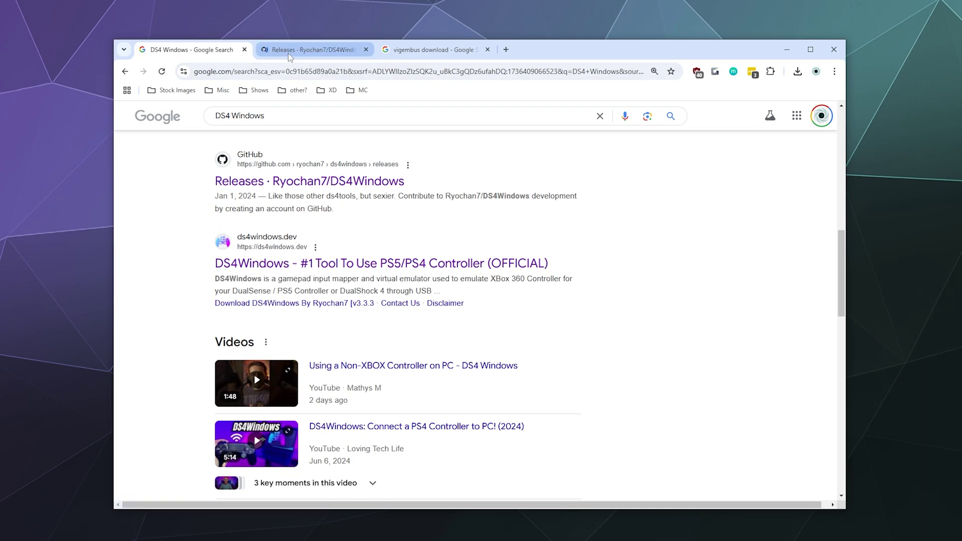
left_click(287, 53)
- Download and save the .NET 8 Desktop Runtime x64 installer
scroll(245, 253, "down", 3)
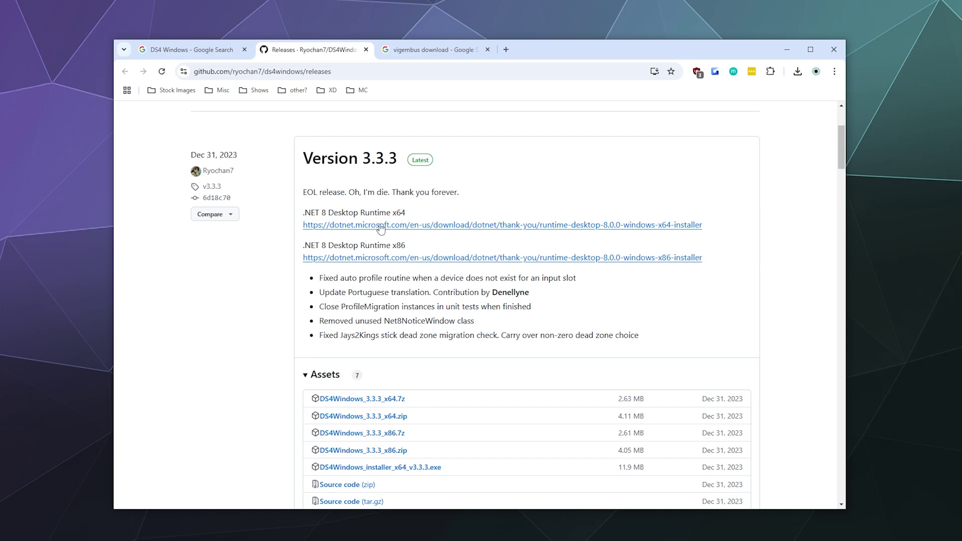
middle_click(411, 230)
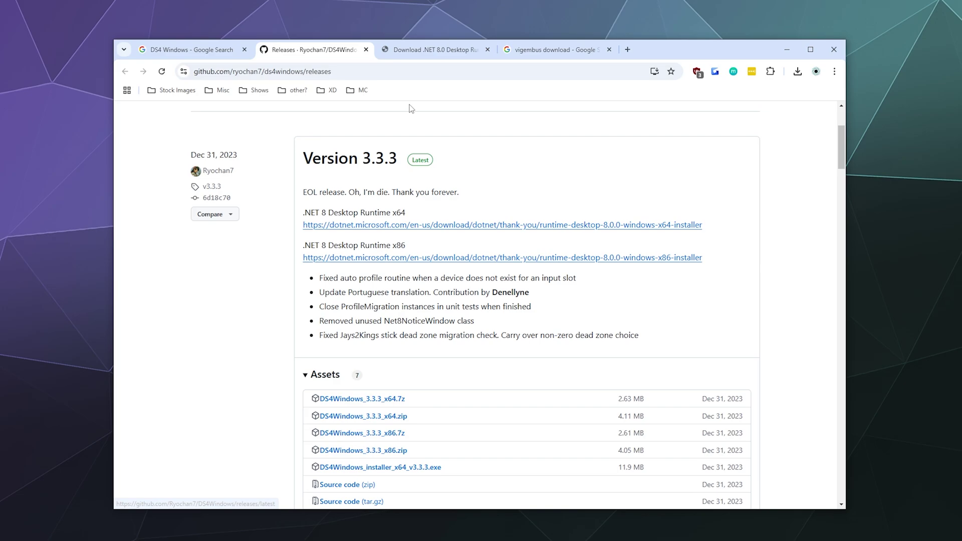
left_click(628, 432)
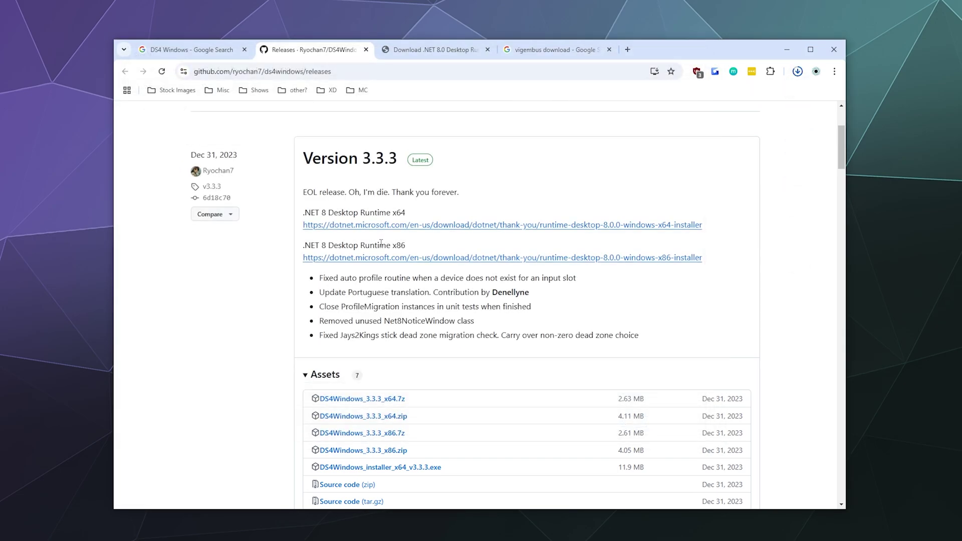
- Save the DS4Windows_3.3.3_x64.zip asset and close the Download .NET page
scroll(382, 242, "down", 3)
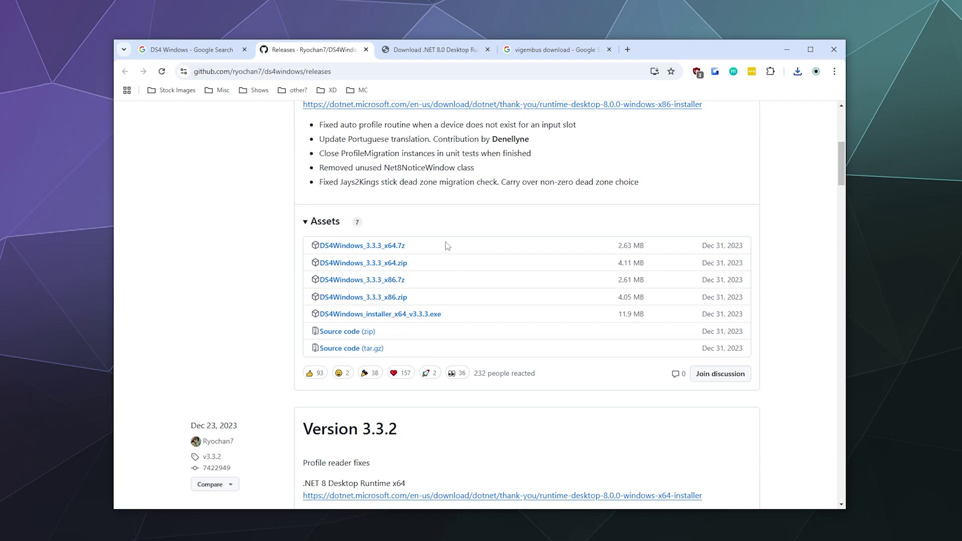
middle_click(396, 266)
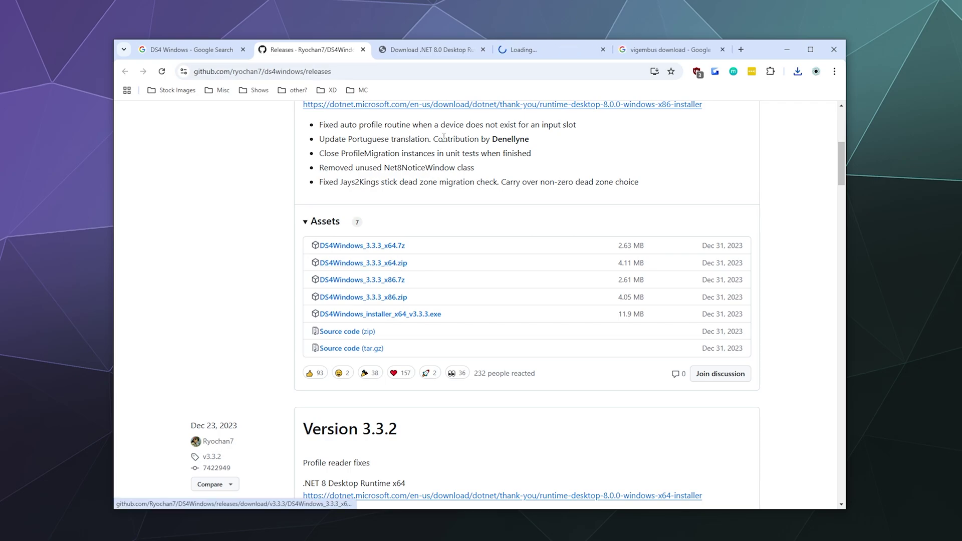
left_click(622, 427)
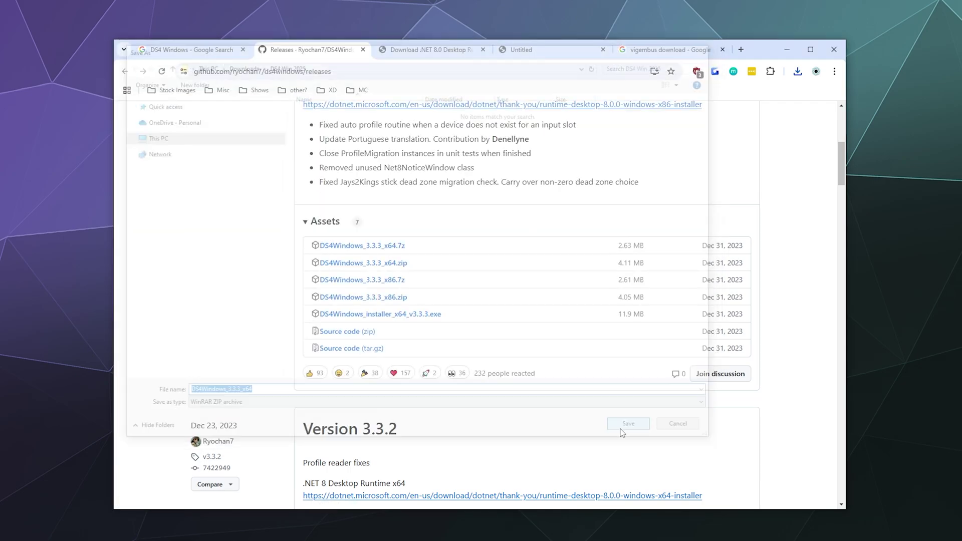
middle_click(436, 50)
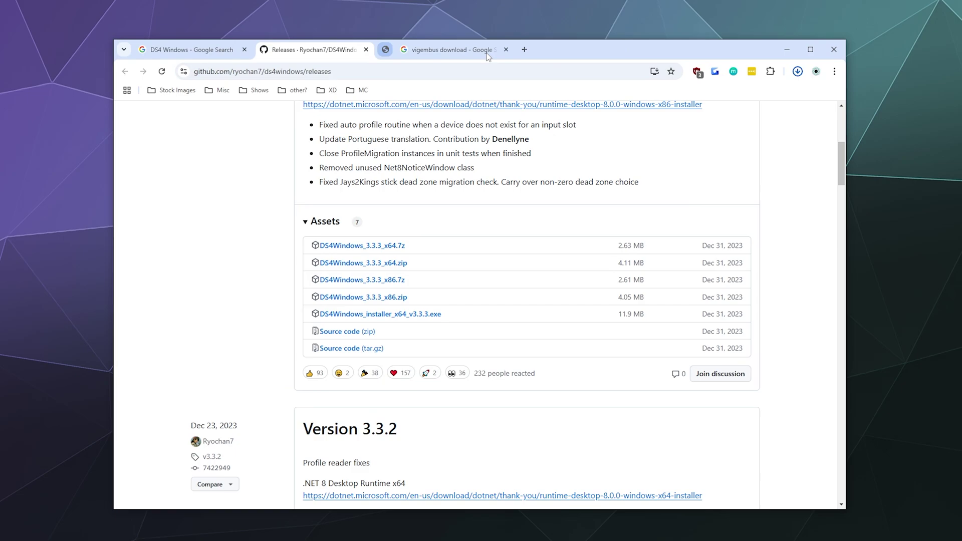
- Save ViGEmBus_1.22.0_x64_x86_arm64.exe from the nefarius/ViGEmBus releases page via the vigembus search tab
left_click(436, 50)
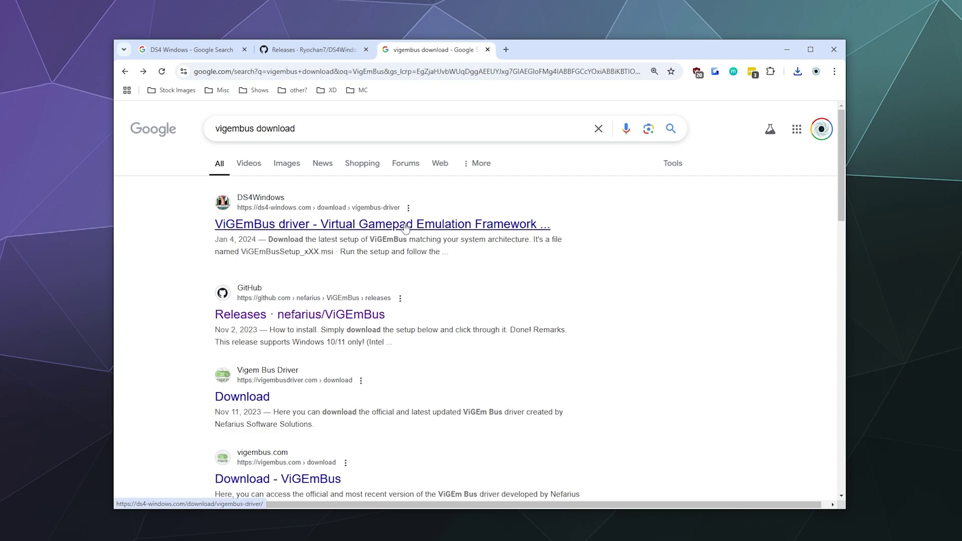
left_click(349, 317, "ctrl+shift")
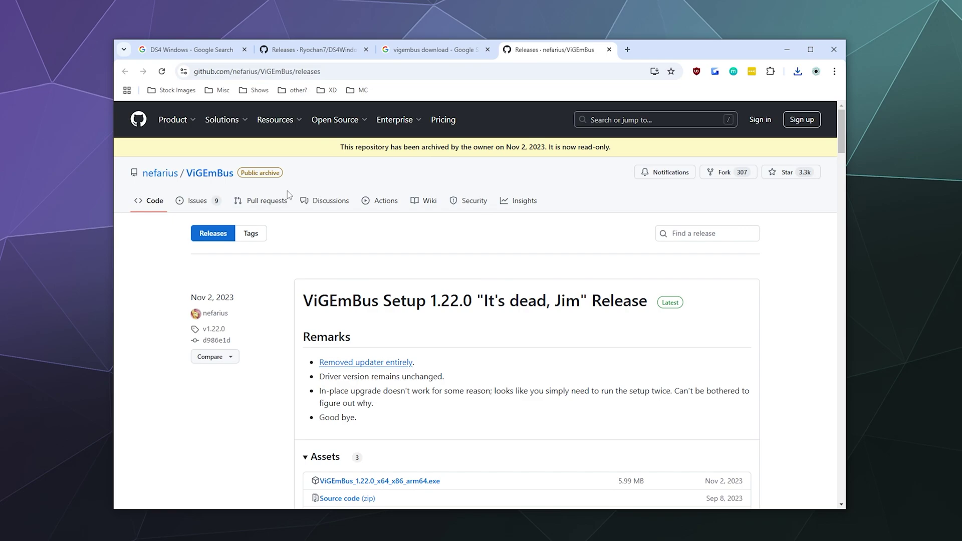
scroll(337, 224, "down", 2)
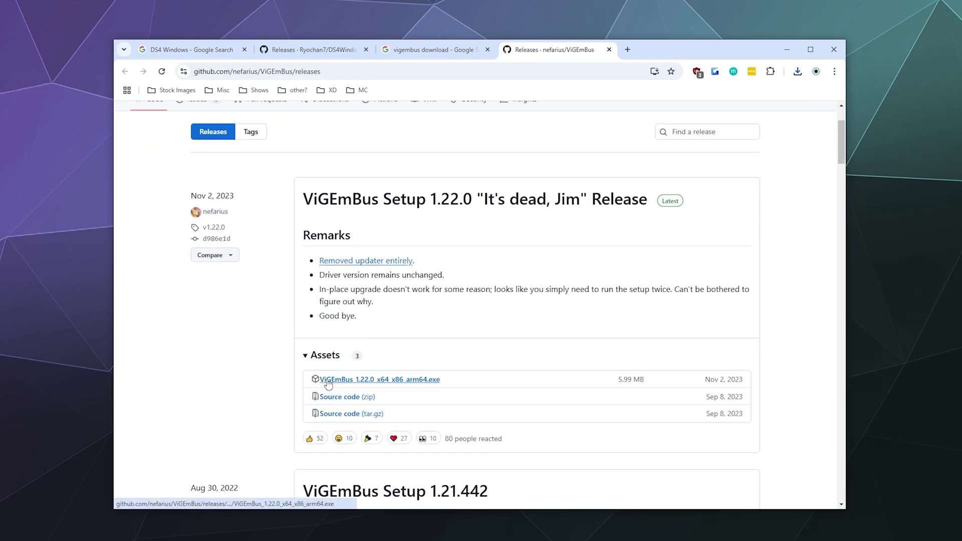
left_click(338, 382)
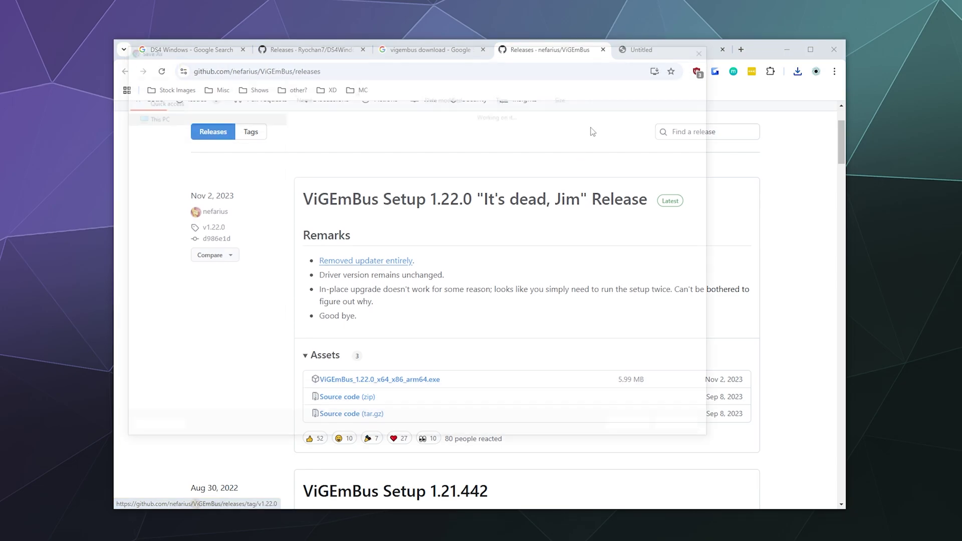
left_click(634, 430)
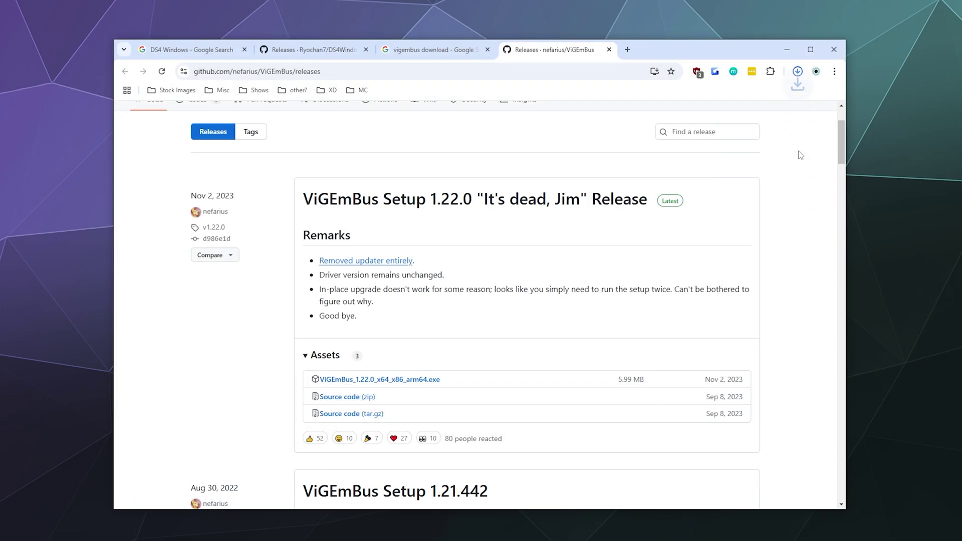
- Show the downloads in the DS4 Win 2025 folder, then start and cancel the .NET runtime installer
left_click(761, 96)
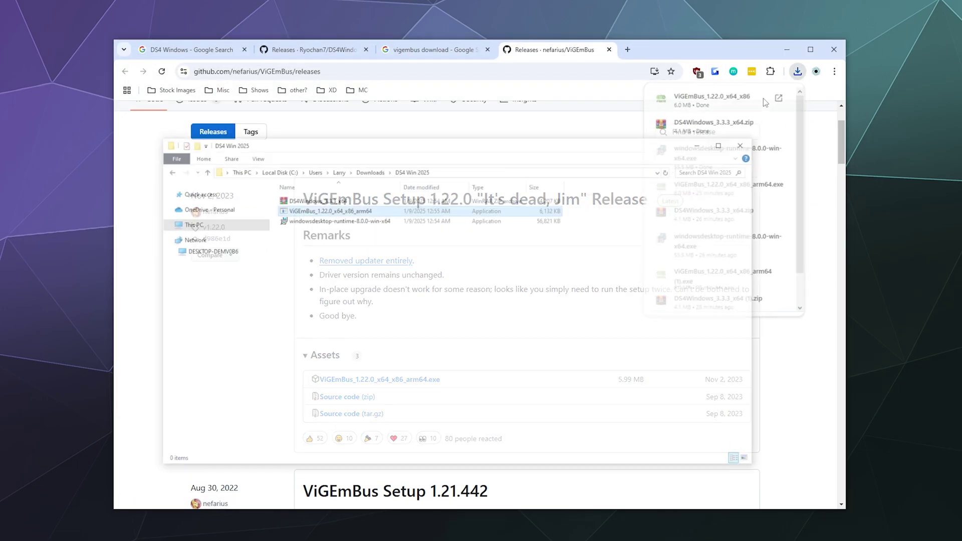
left_click(565, 279)
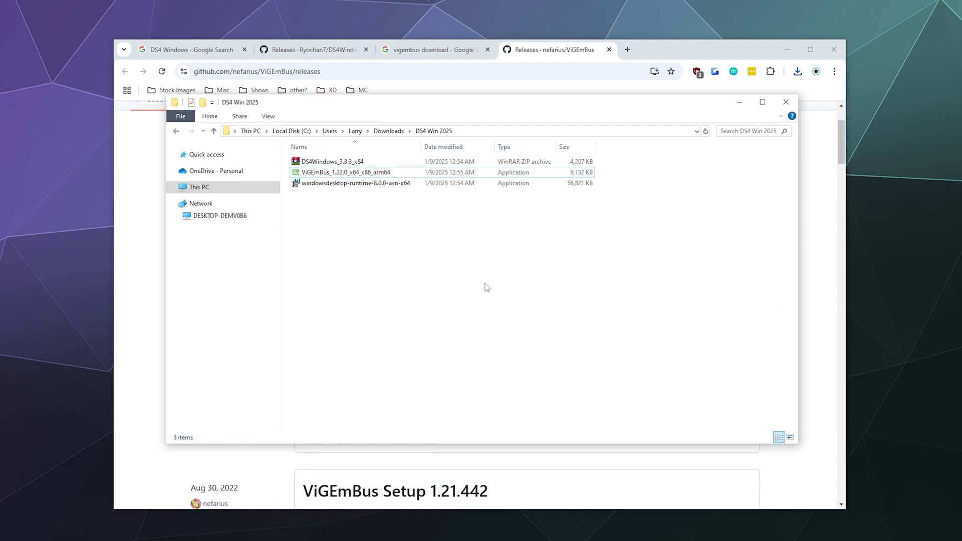
key("Down")
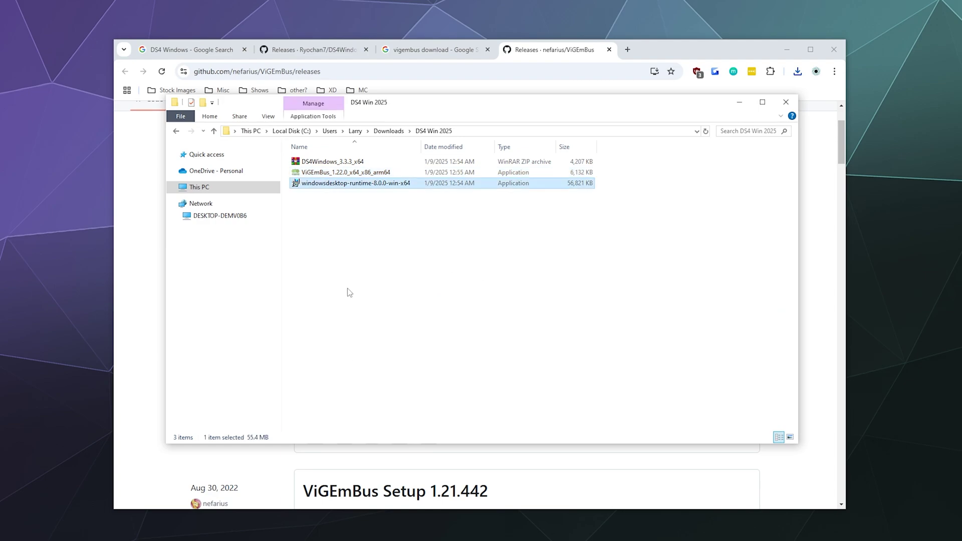
double_click(332, 182)
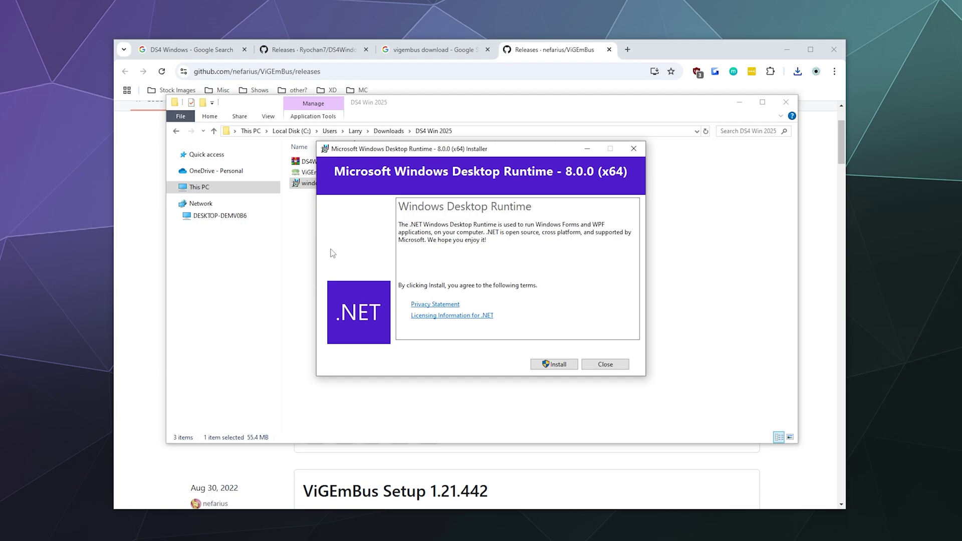
left_click(612, 361)
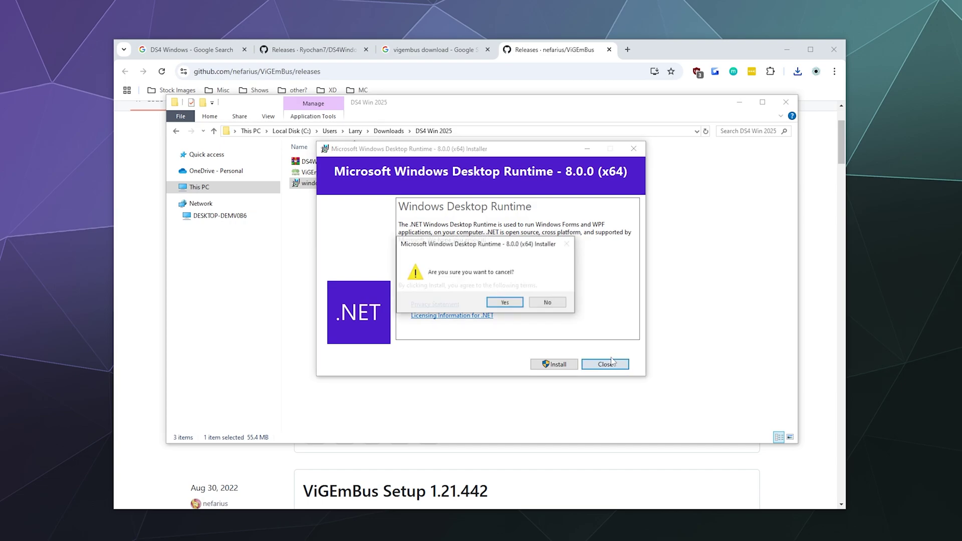
left_click(518, 303)
- Launch the ViGEm Bus Driver setup, cancel it, and finish the interrupted wizard
left_click(366, 176)
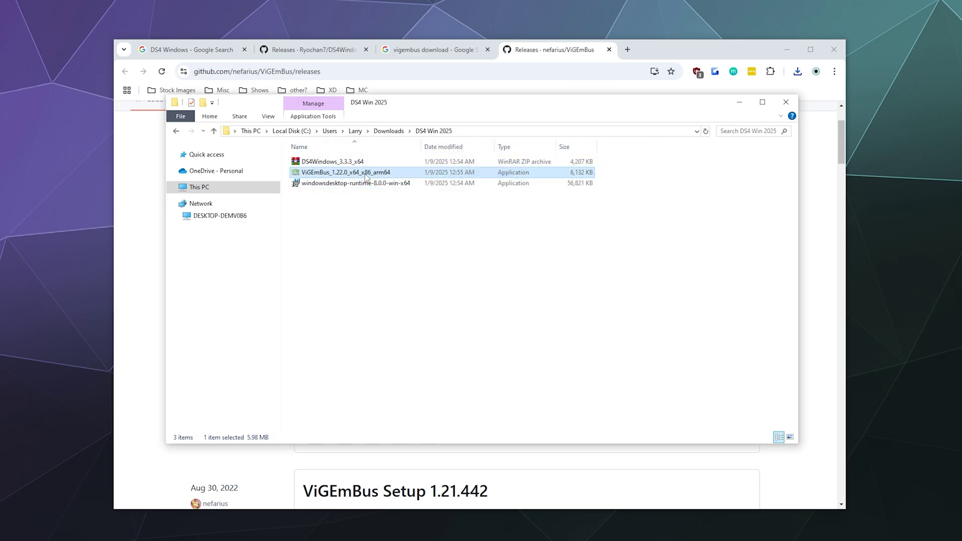
double_click(366, 175)
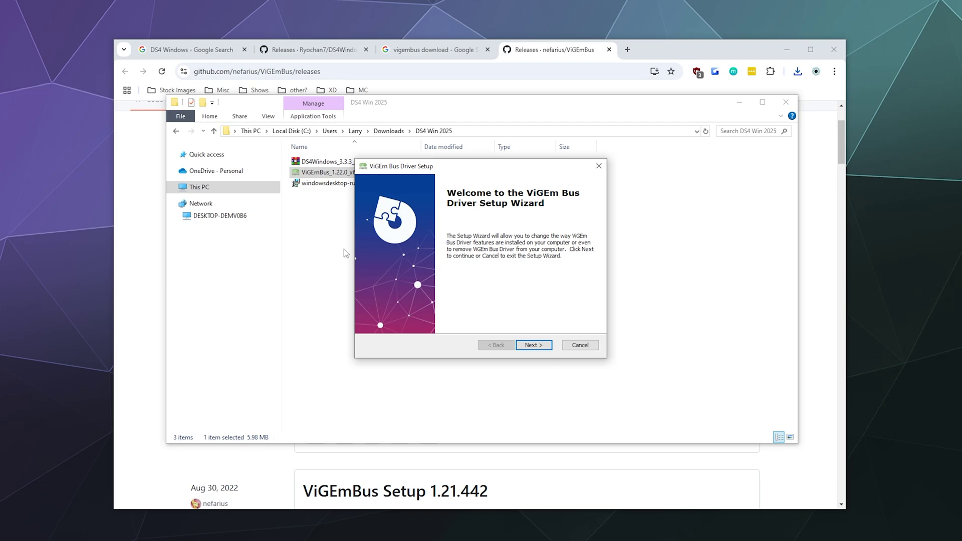
left_click(579, 345)
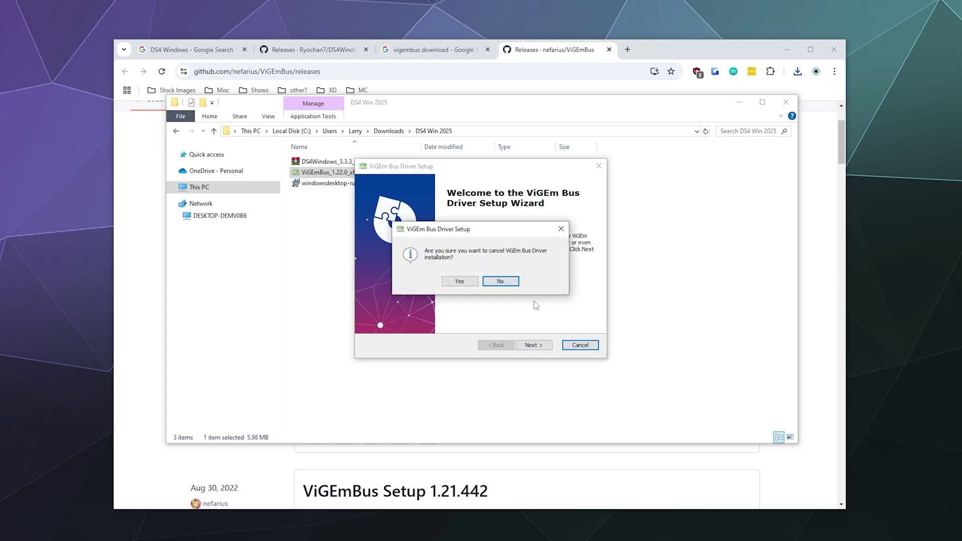
left_click(463, 281)
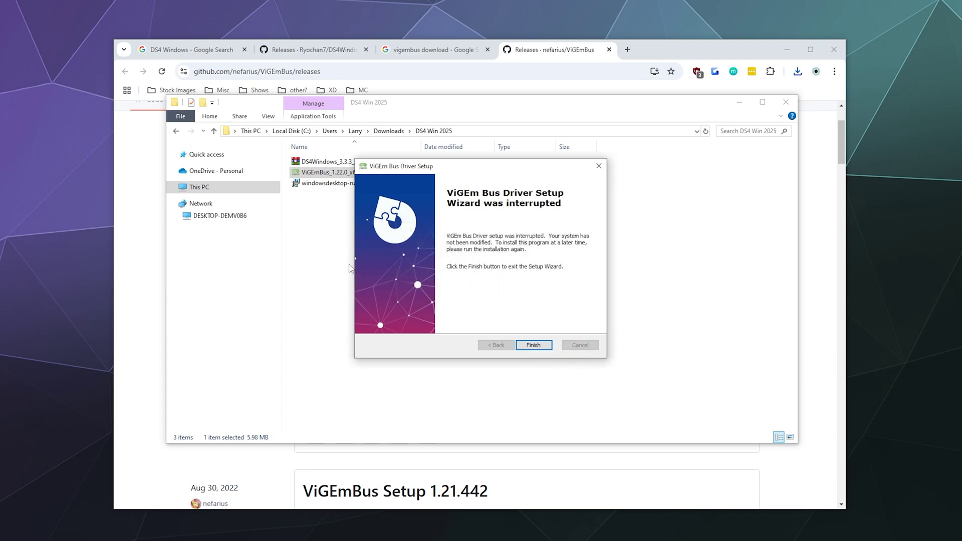
key("Return")
- Extract DS4Windows_3.3.3_x64.zip to a "DS4Windows_3.3.3_x64\" folder from its context menu
left_click(323, 164)
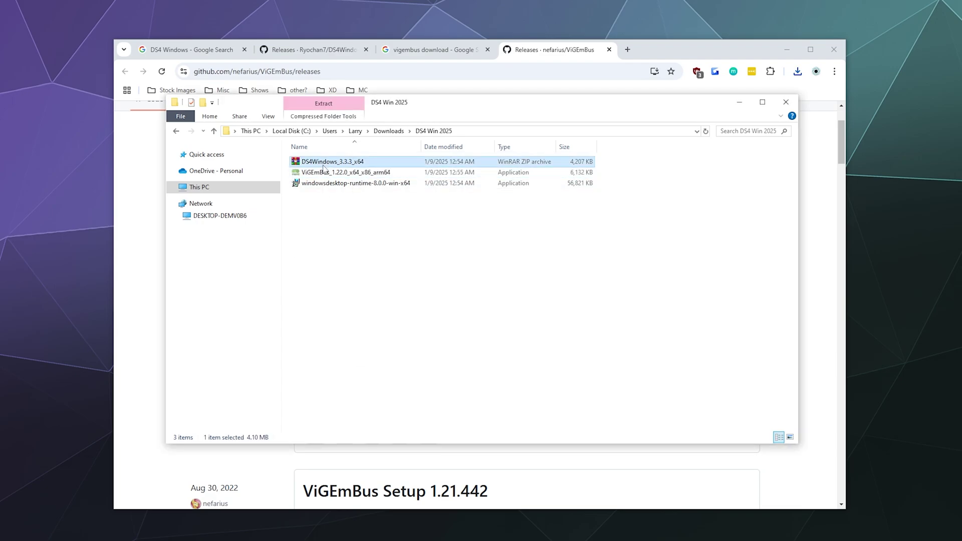
right_click(327, 165)
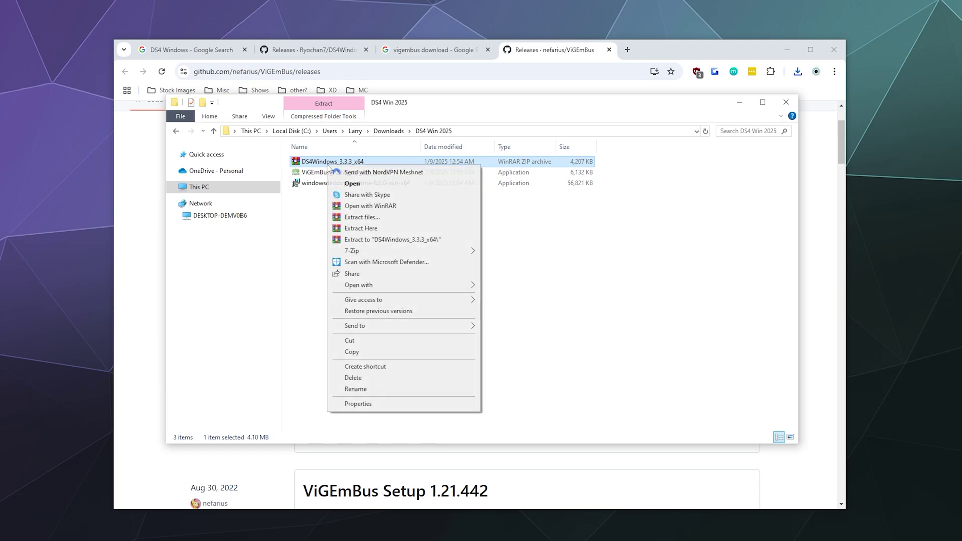
left_click(364, 240)
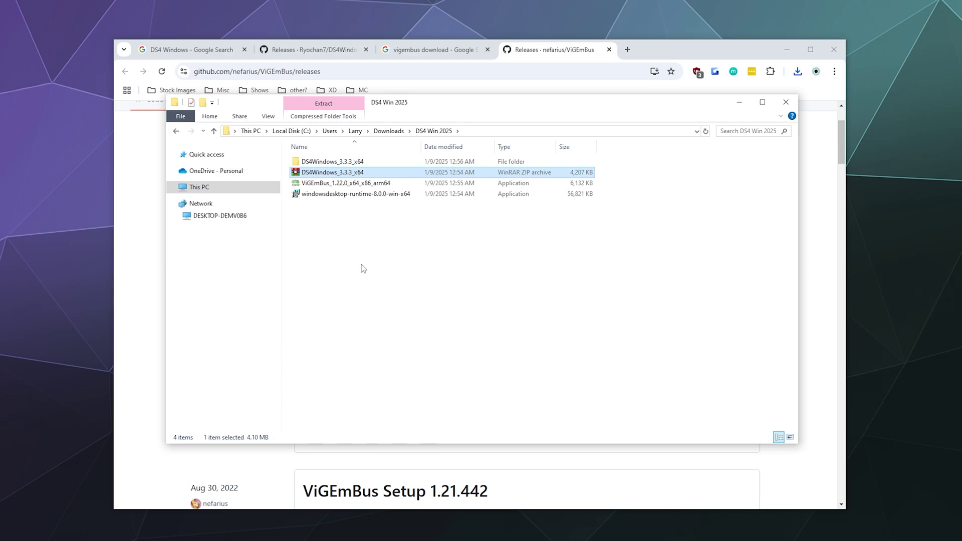
- Run DS4Windows.exe from the DS4Windows_3.3.3_x64\DS4Windows folder
double_click(329, 162)
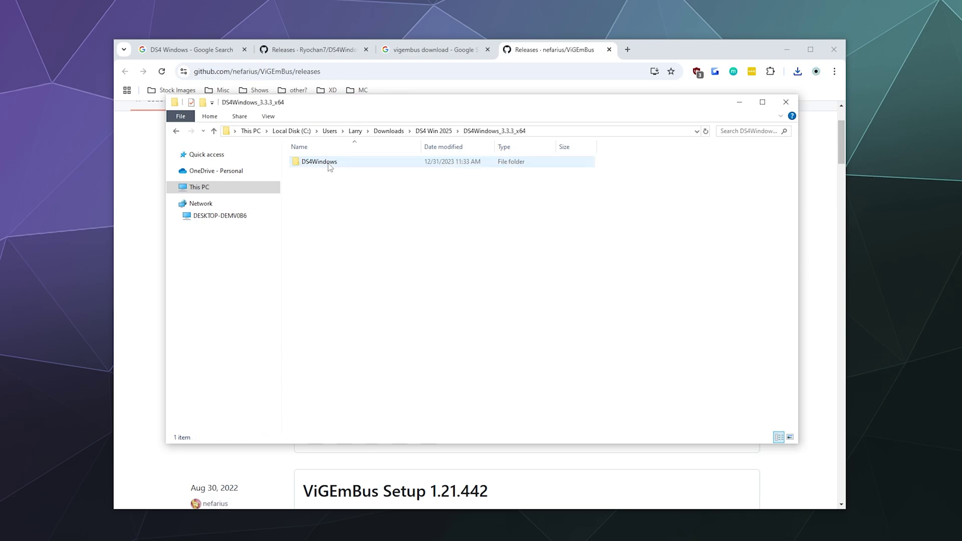
double_click(329, 162)
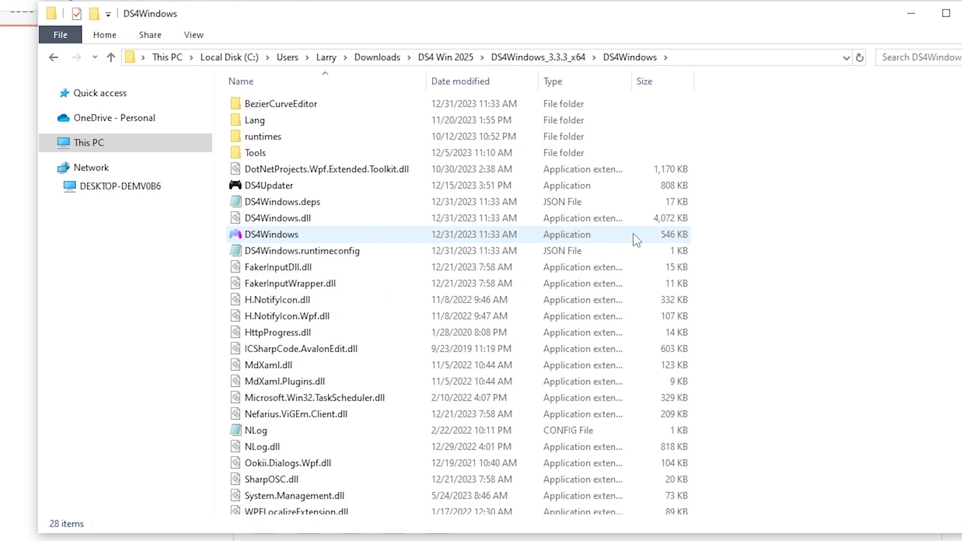
double_click(406, 236)
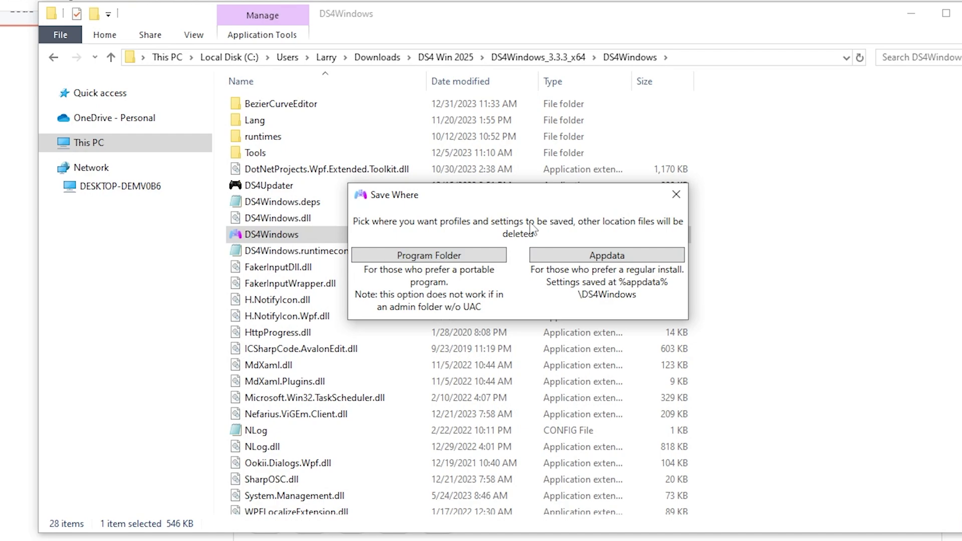
- Save settings in Program Folder, enable DualSense support alongside DS4, and close First Launch
left_click(495, 255)
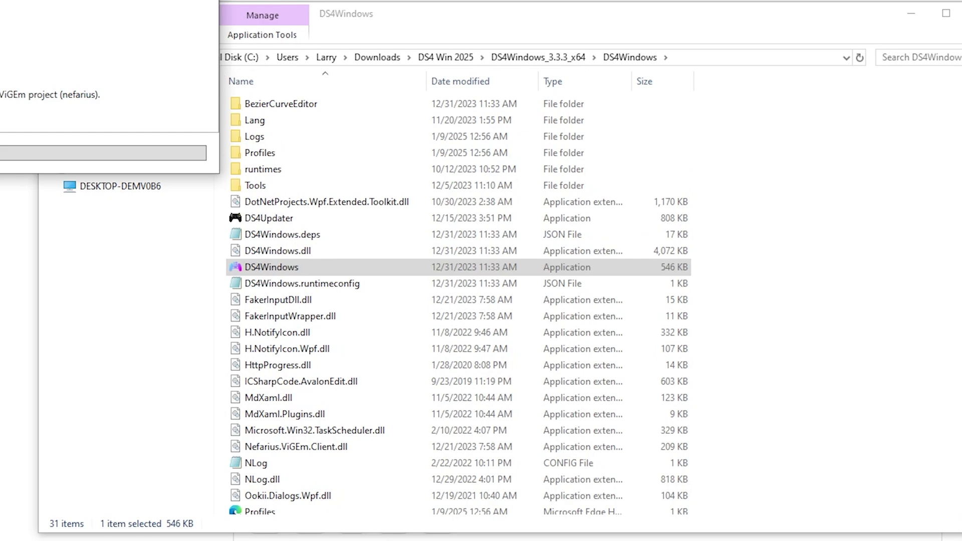
left_click_drag(35, 0, 660, 100)
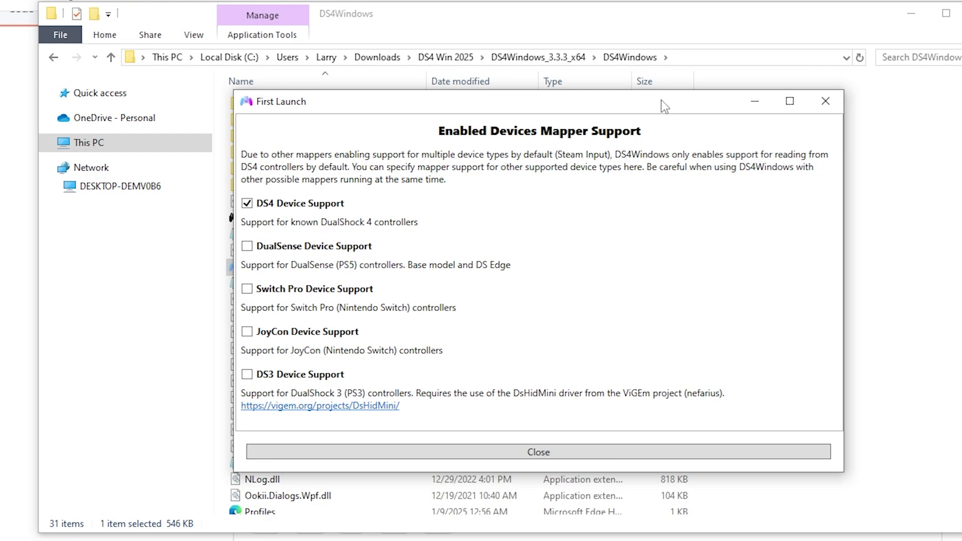
left_click(246, 246)
left_click(265, 205)
left_click(267, 204)
left_click(521, 451)
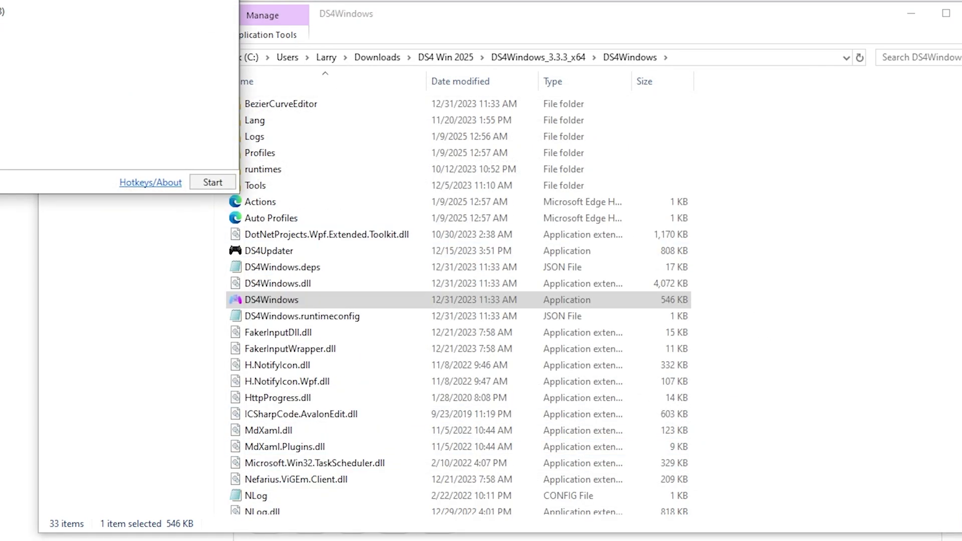
- Drag the DS4Windows main window to the screen centre to show controller 1
left_click_drag(584, 74, 608, 92)
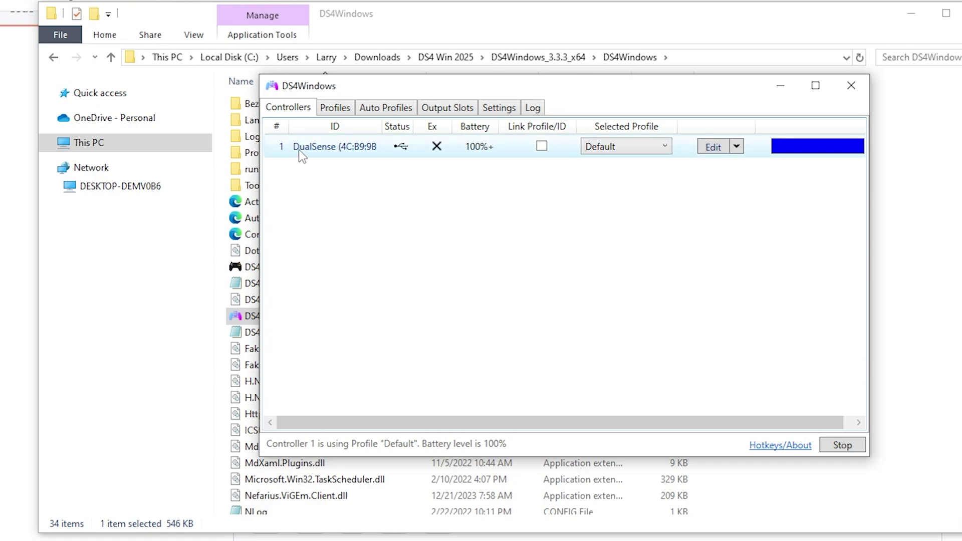
- Set the DualSense light bar to a custom yellow (#D4DE2B) in the colour picker
right_click(828, 146)
left_click(878, 184)
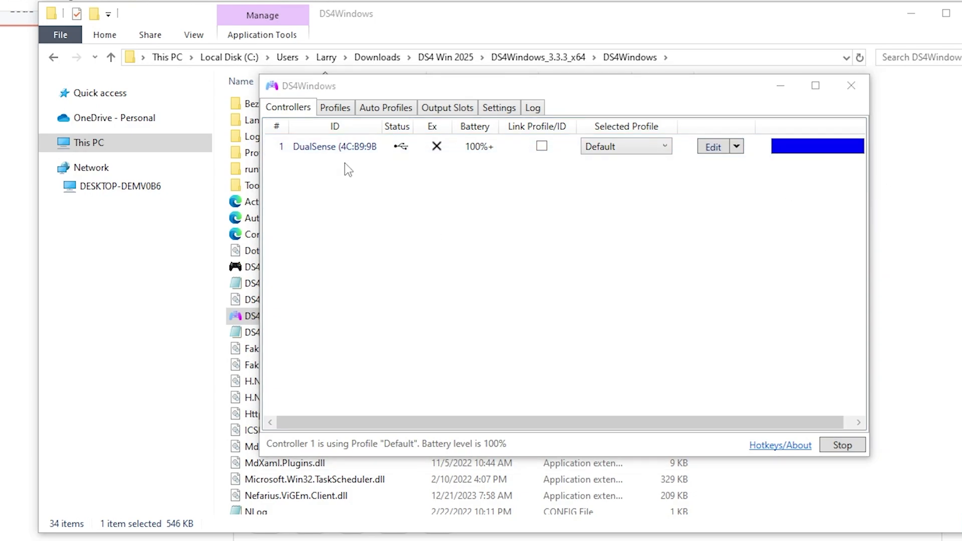
left_click_drag(498, 159, 713, 149)
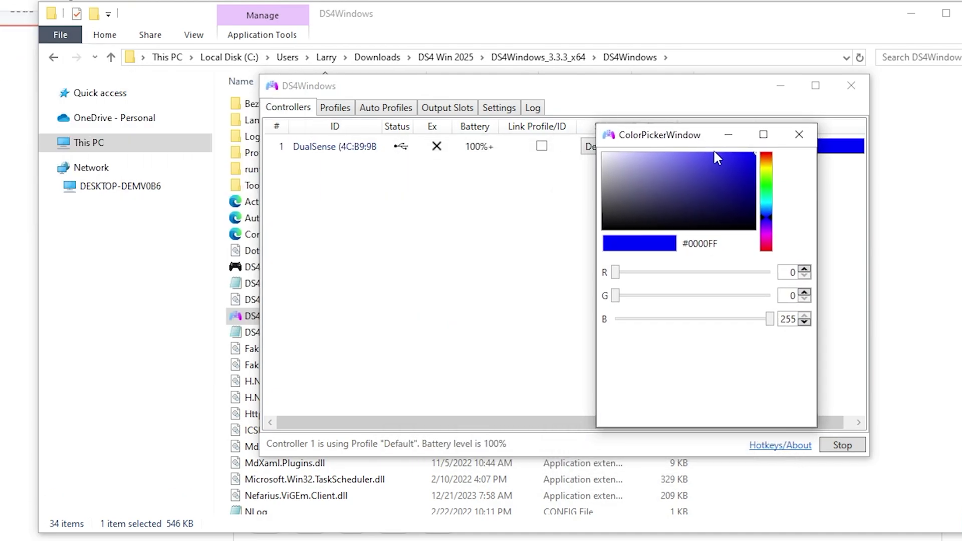
left_click(765, 205)
left_click(765, 185)
left_click(766, 171)
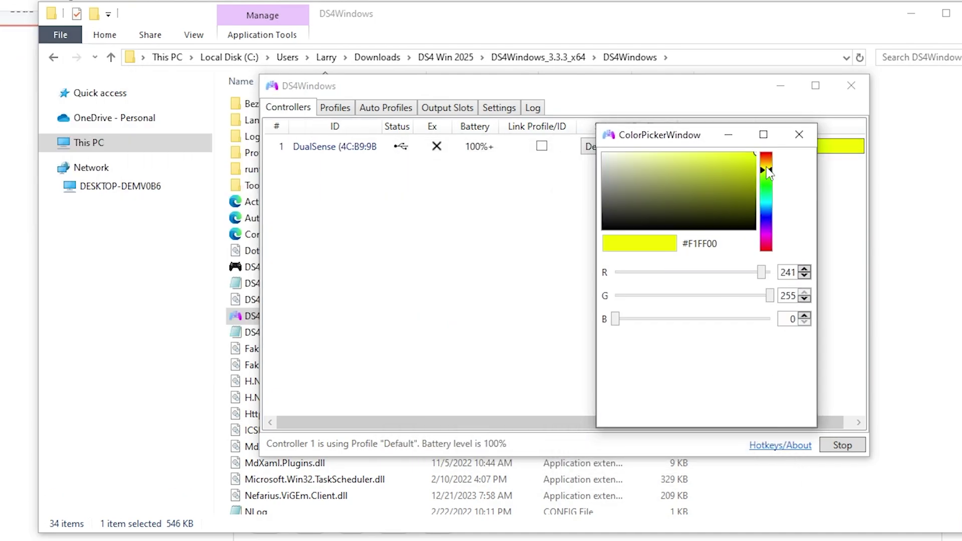
left_click(726, 162)
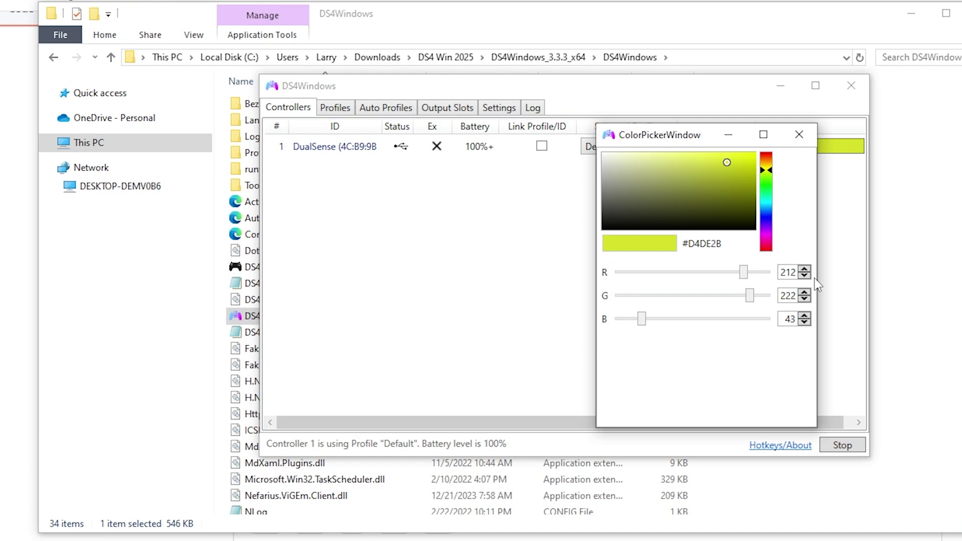
left_click(808, 135)
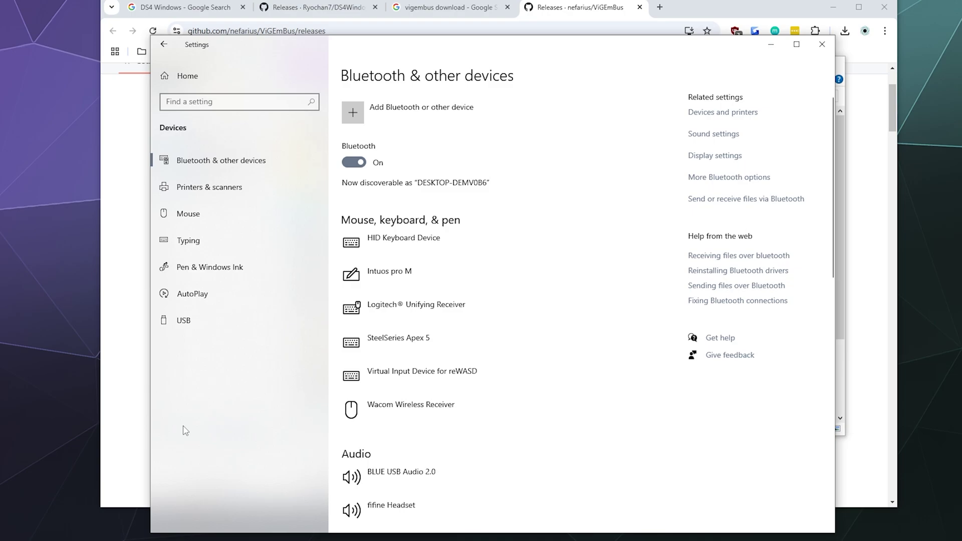
- Pair the Wireless Controller through Add device > Bluetooth in Windows Settings
left_click(423, 124)
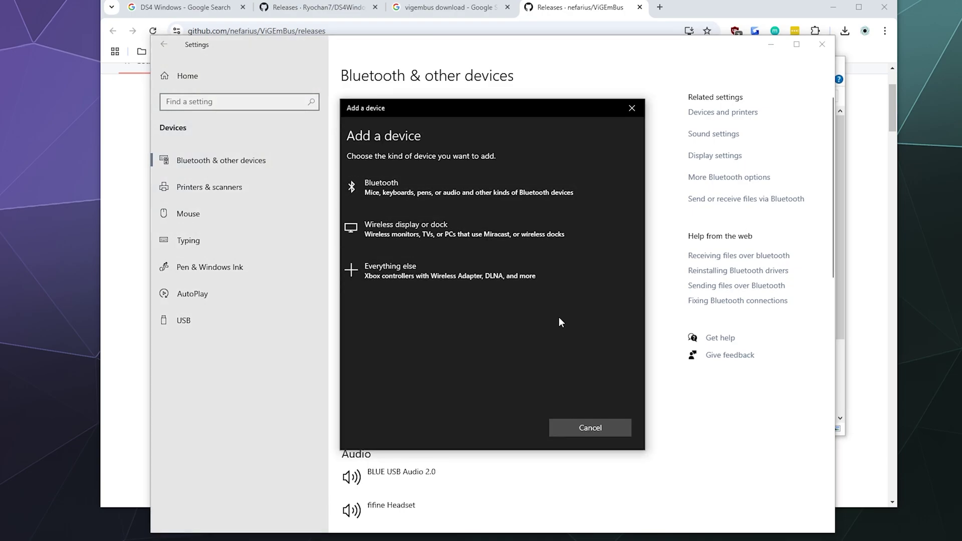
left_click(390, 190)
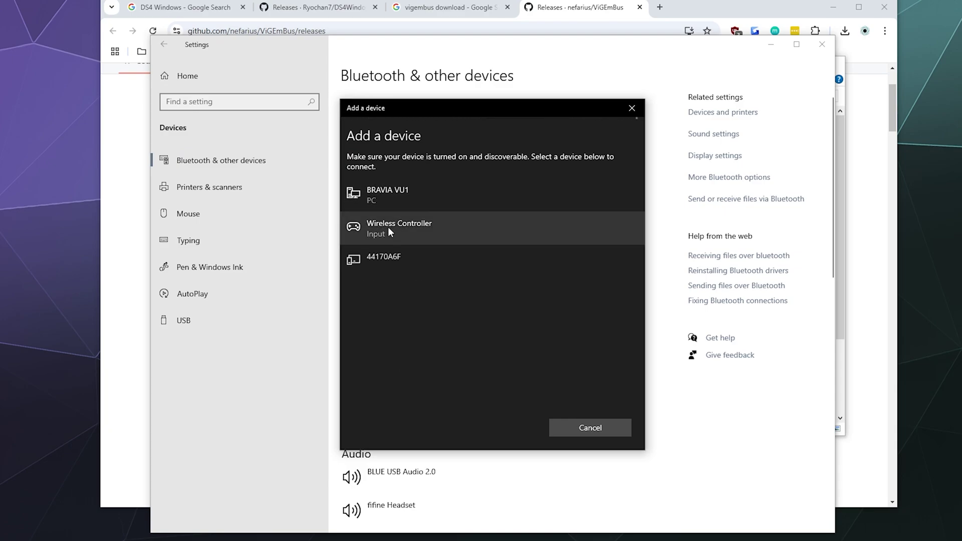
left_click(464, 227)
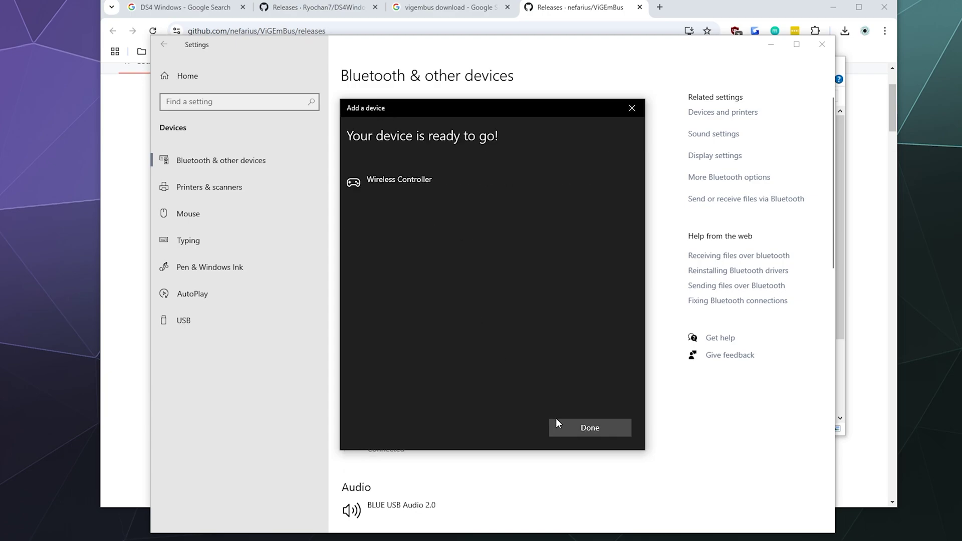
left_click(581, 433)
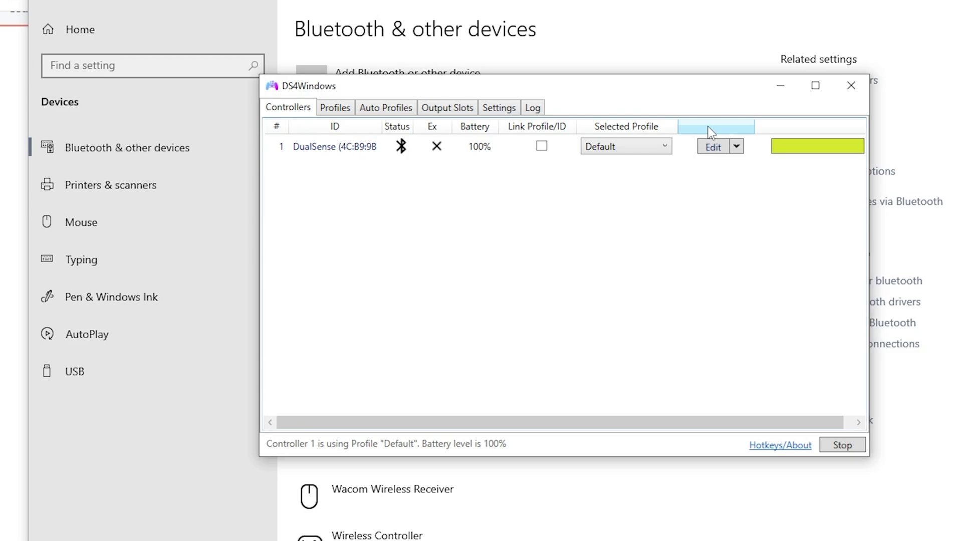
- Move DS4Windows back into view to show the DualSense connected over Bluetooth
mouse_move(659, 86)
left_mouse_down()
mouse_move(636, 106)
mouse_move(644, 81)
mouse_move(662, 80)
left_mouse_up()
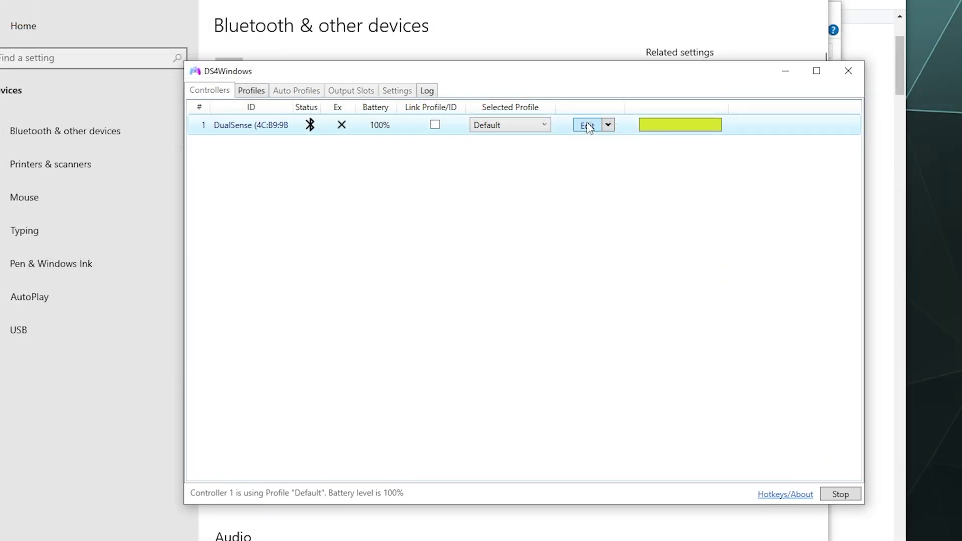
- Switch the Default profile's Emulated Controller to DualShock 4 on the Other tab and save
left_click(714, 141)
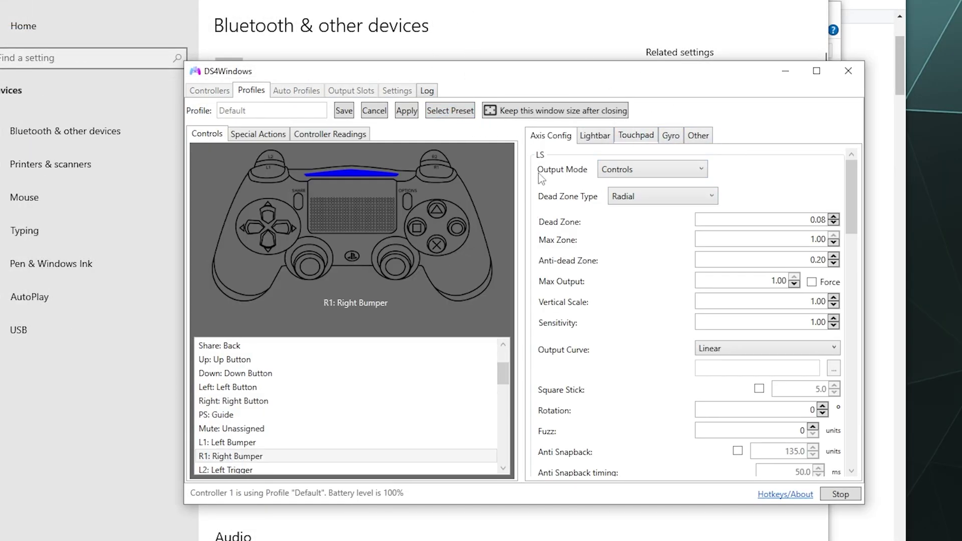
left_click(701, 137)
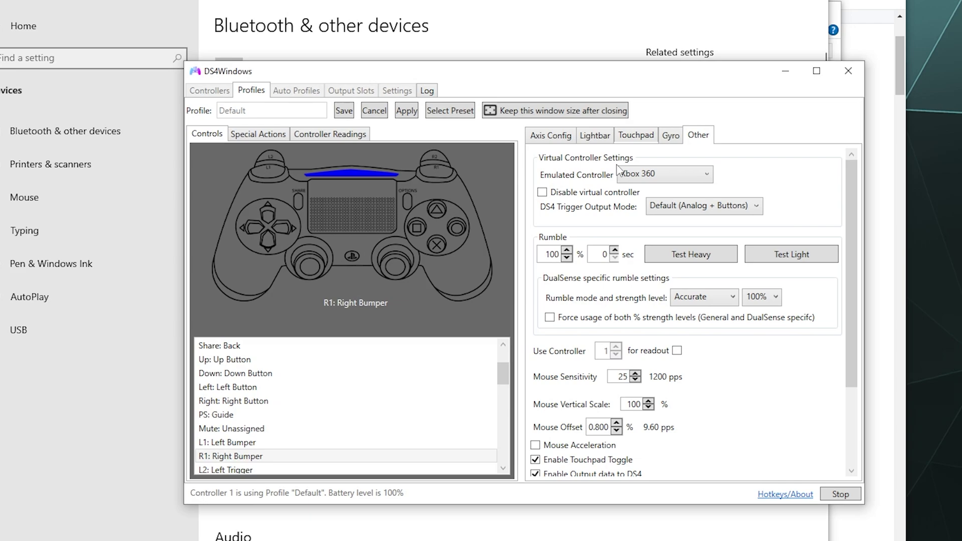
left_click(648, 176)
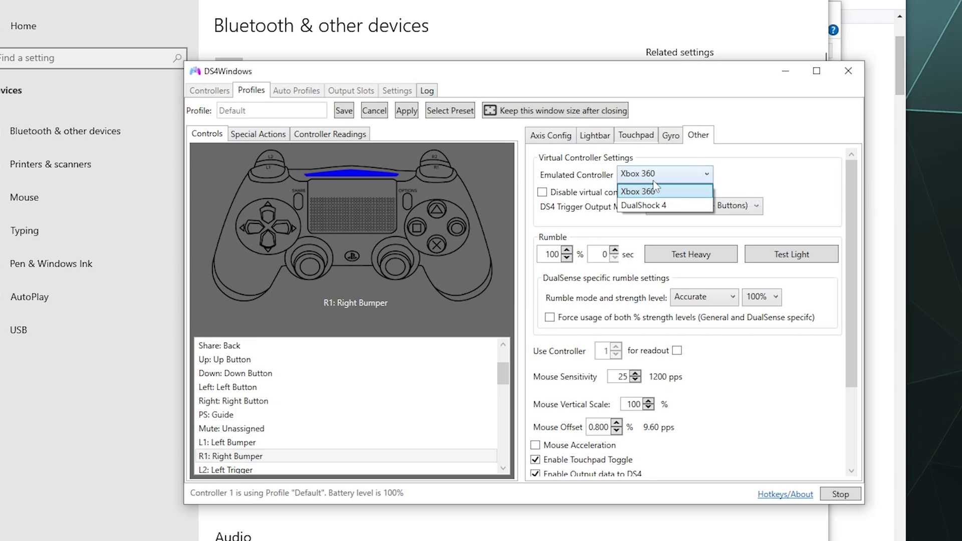
left_click(630, 206)
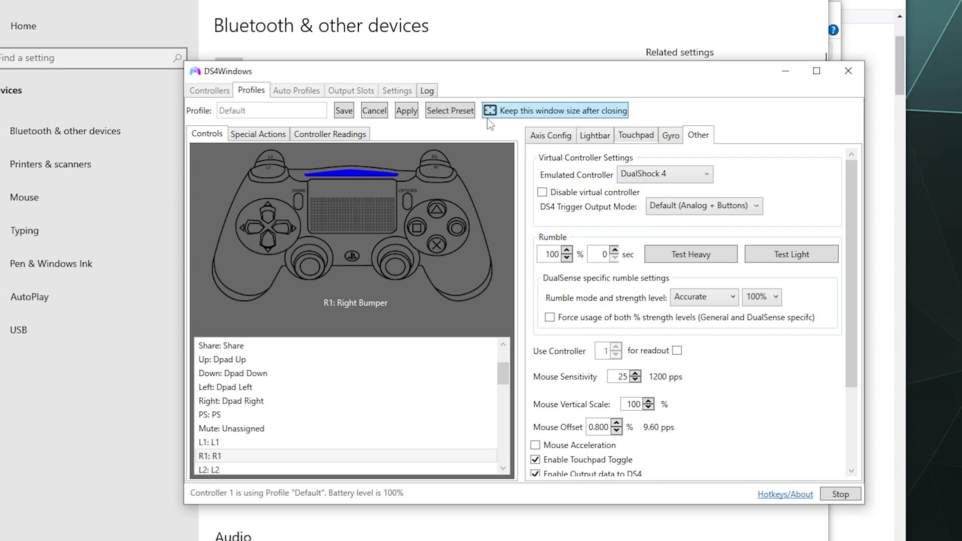
left_click(345, 111)
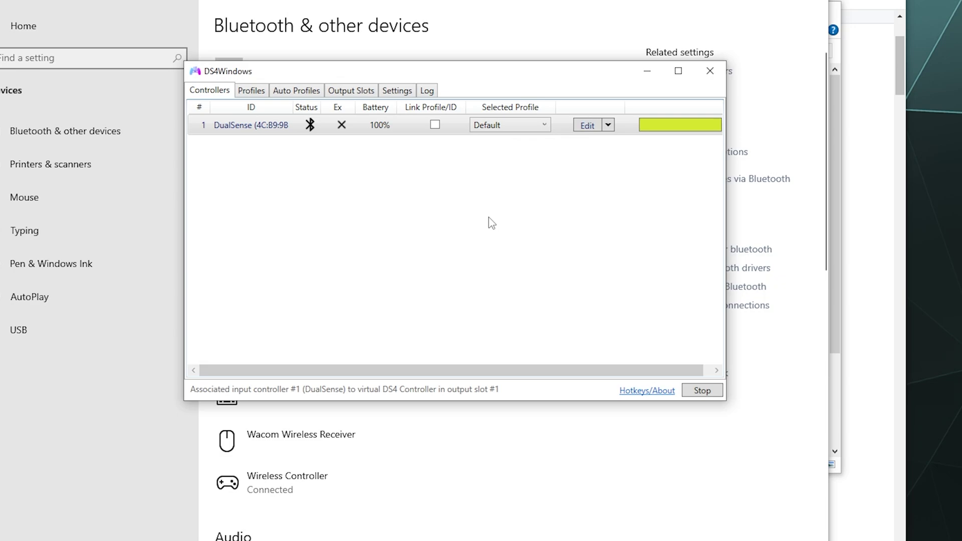
- Change the Default profile's Emulated Controller back to Xbox 360 and save the profile
left_click(578, 126)
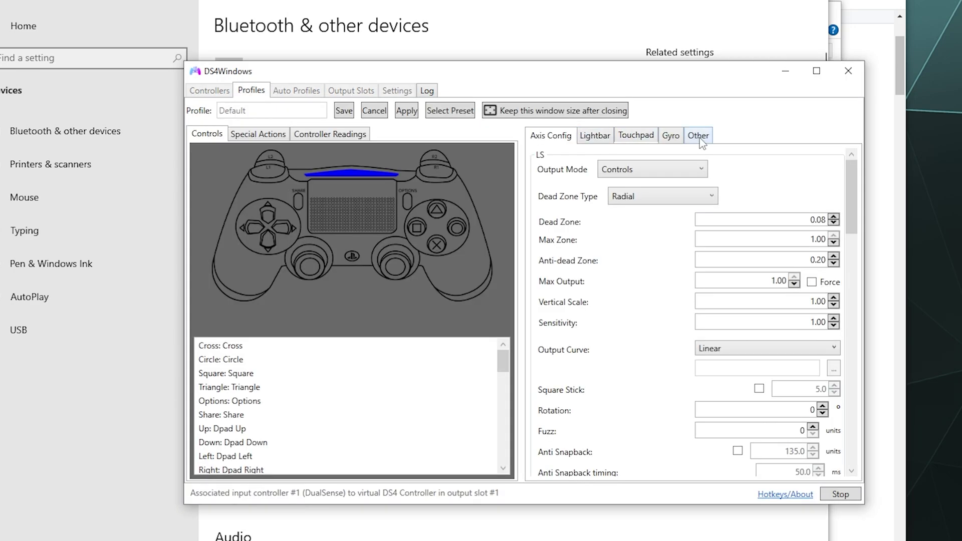
left_click(699, 144)
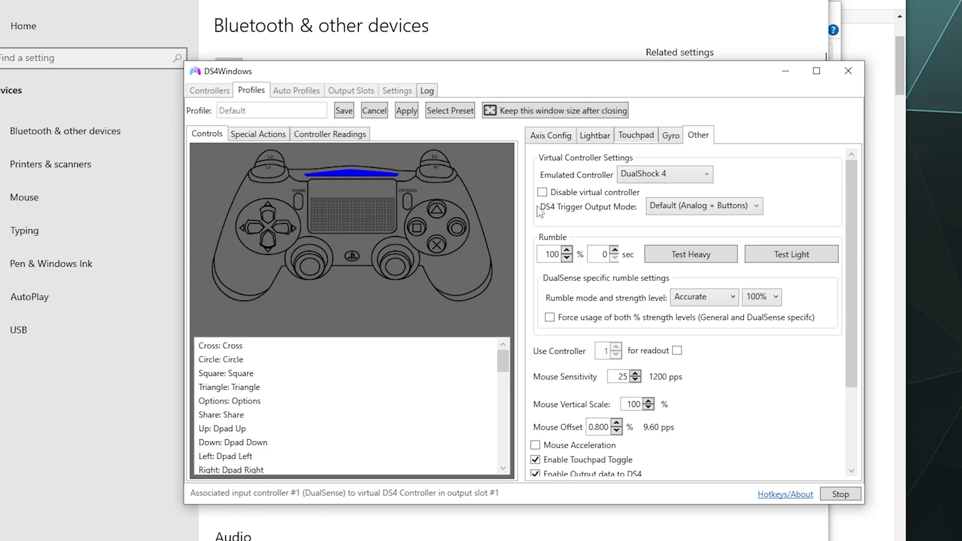
left_click(638, 175)
left_click(639, 192)
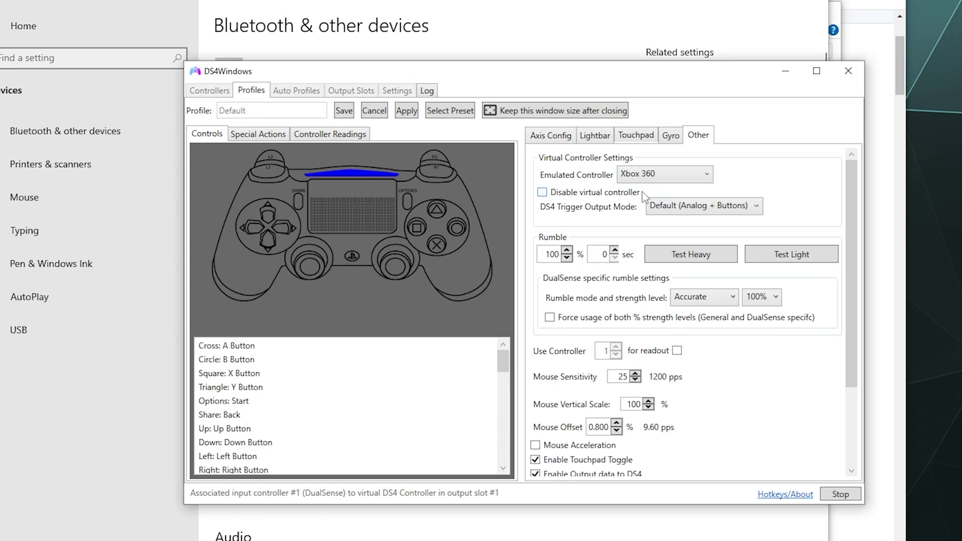
left_click(346, 117)
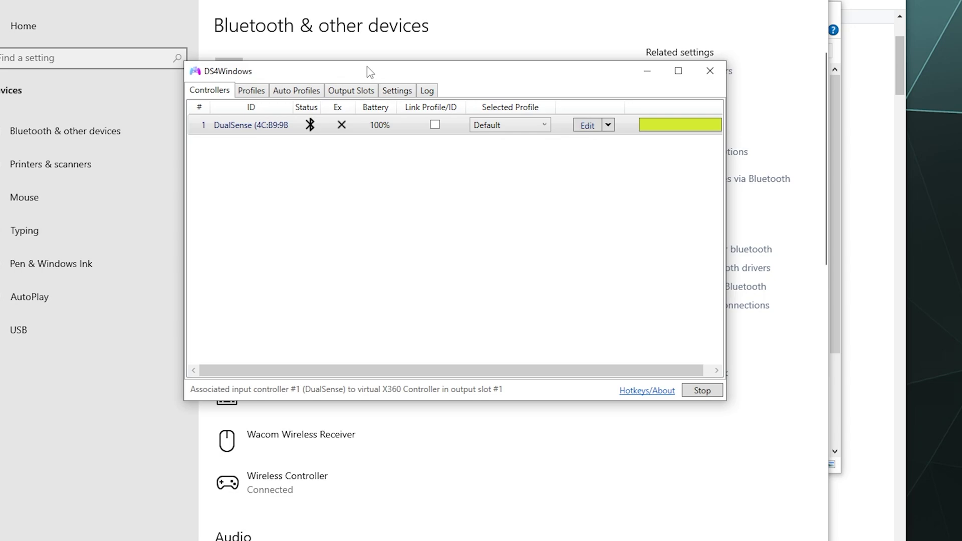
- Stop and restart the DS4Windows controller service
left_click(702, 391)
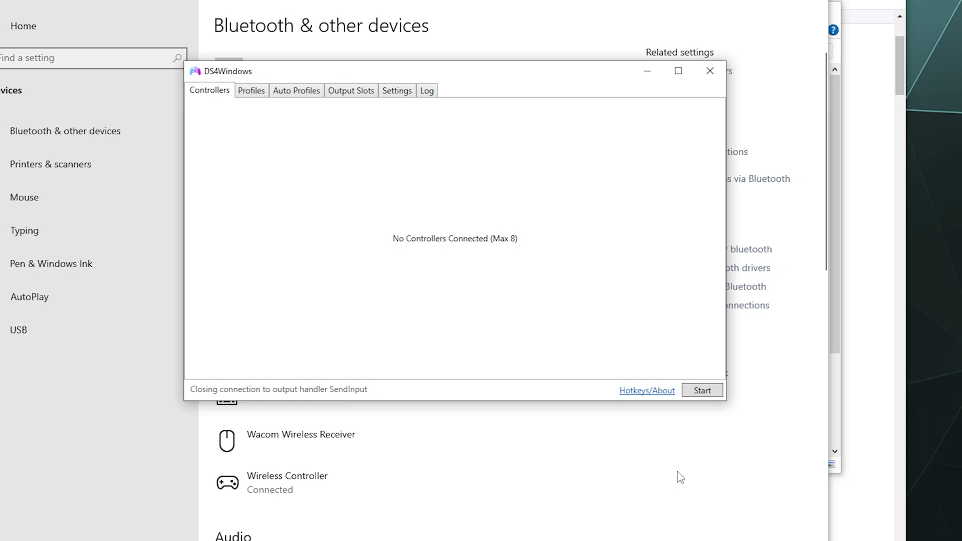
left_click(708, 394)
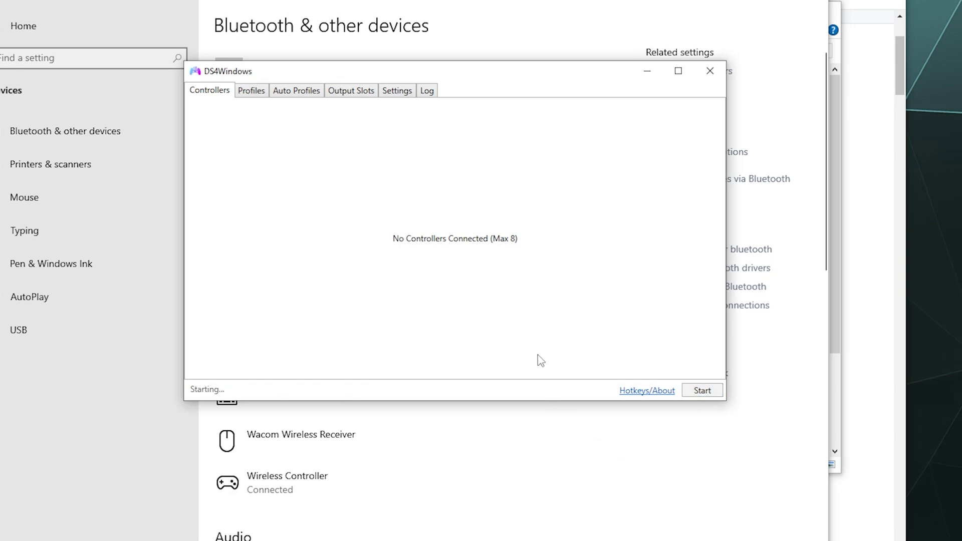